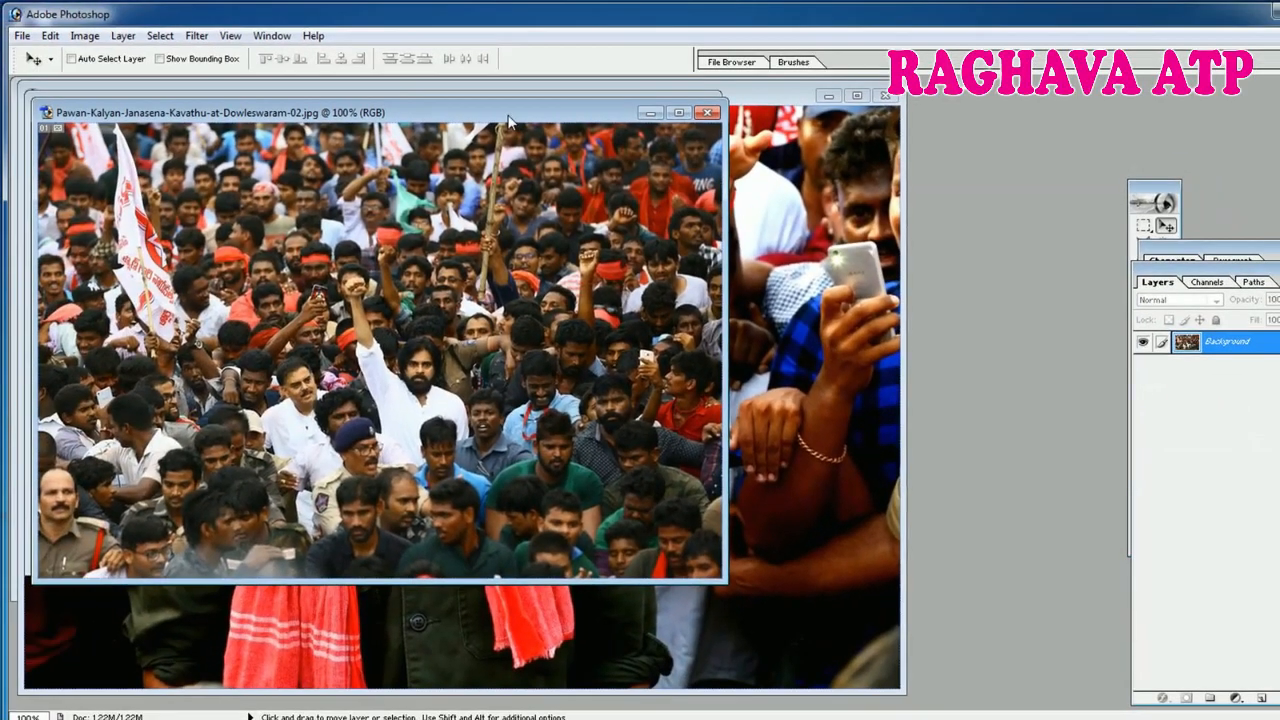
- Spread out the overlapping image windows and bring the jana-sena-chief photo to the front
{"action": "left_click_drag", "start_coordinate": [470, 108], "coordinate": [846, 302]}
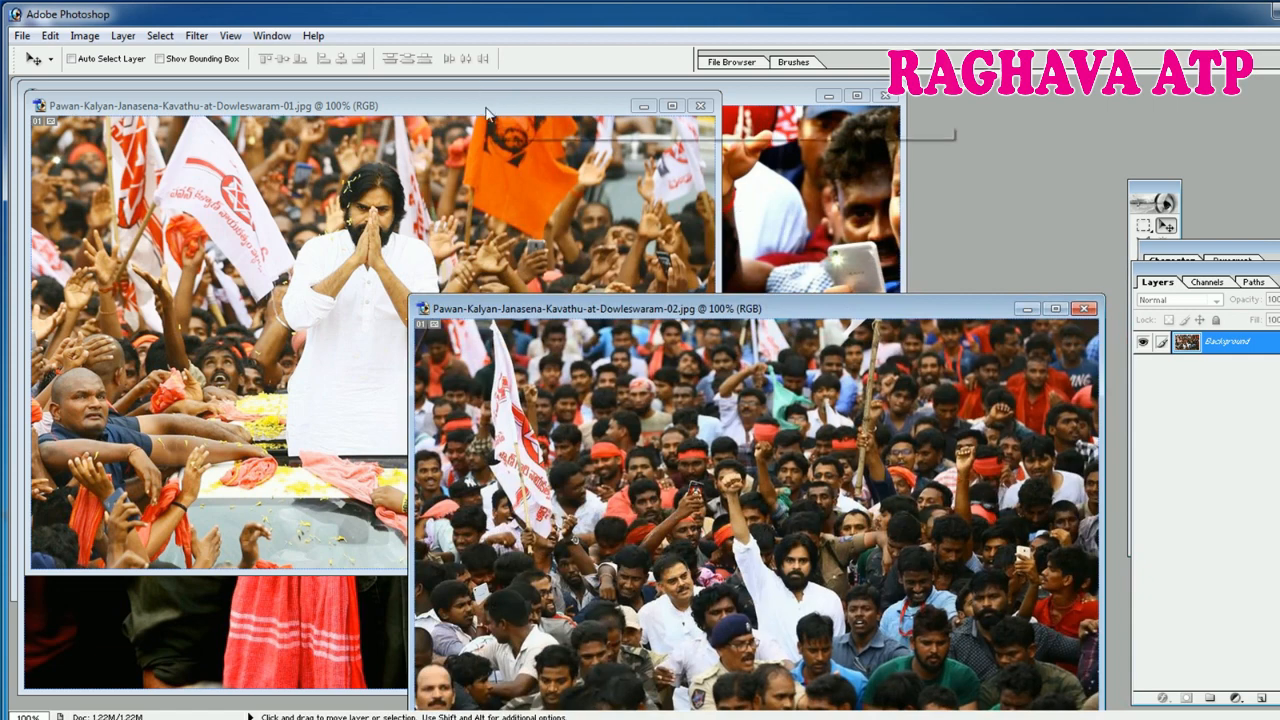
{"action": "left_click_drag", "start_coordinate": [490, 106], "coordinate": [862, 226]}
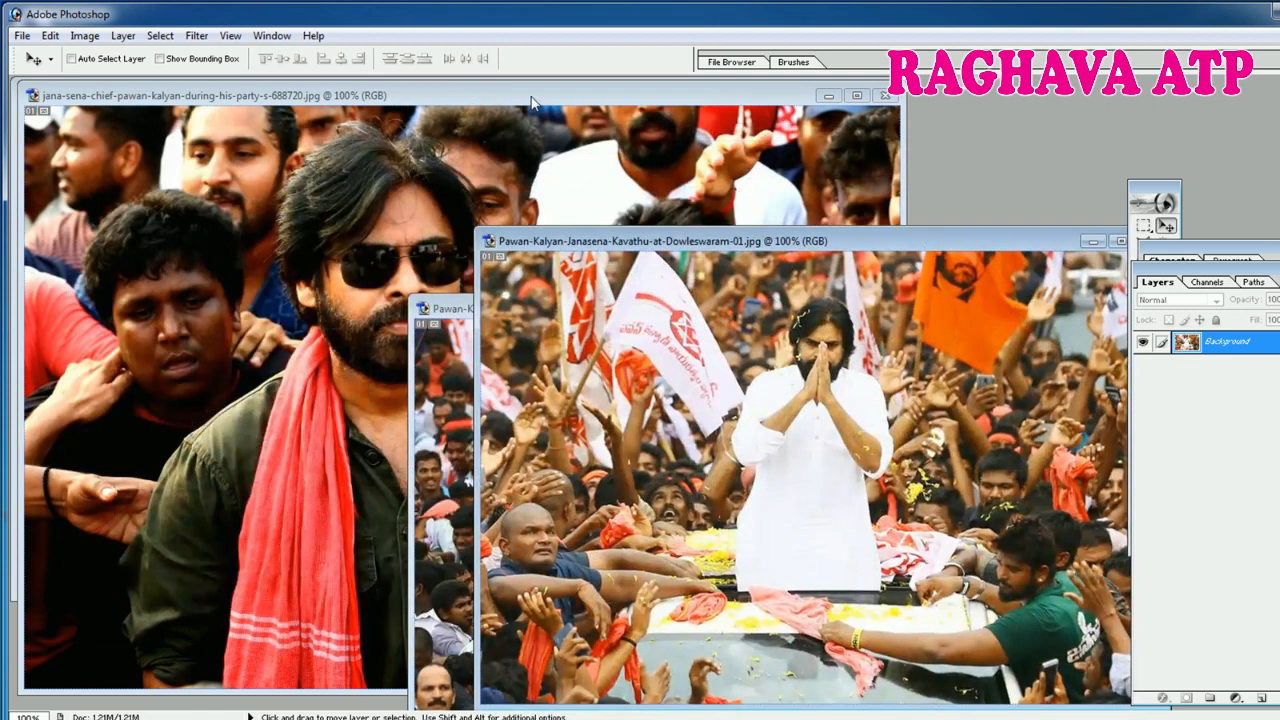
{"action": "left_click_drag", "start_coordinate": [529, 99], "coordinate": [823, 217]}
{"action": "left_click", "coordinate": [566, 92]}
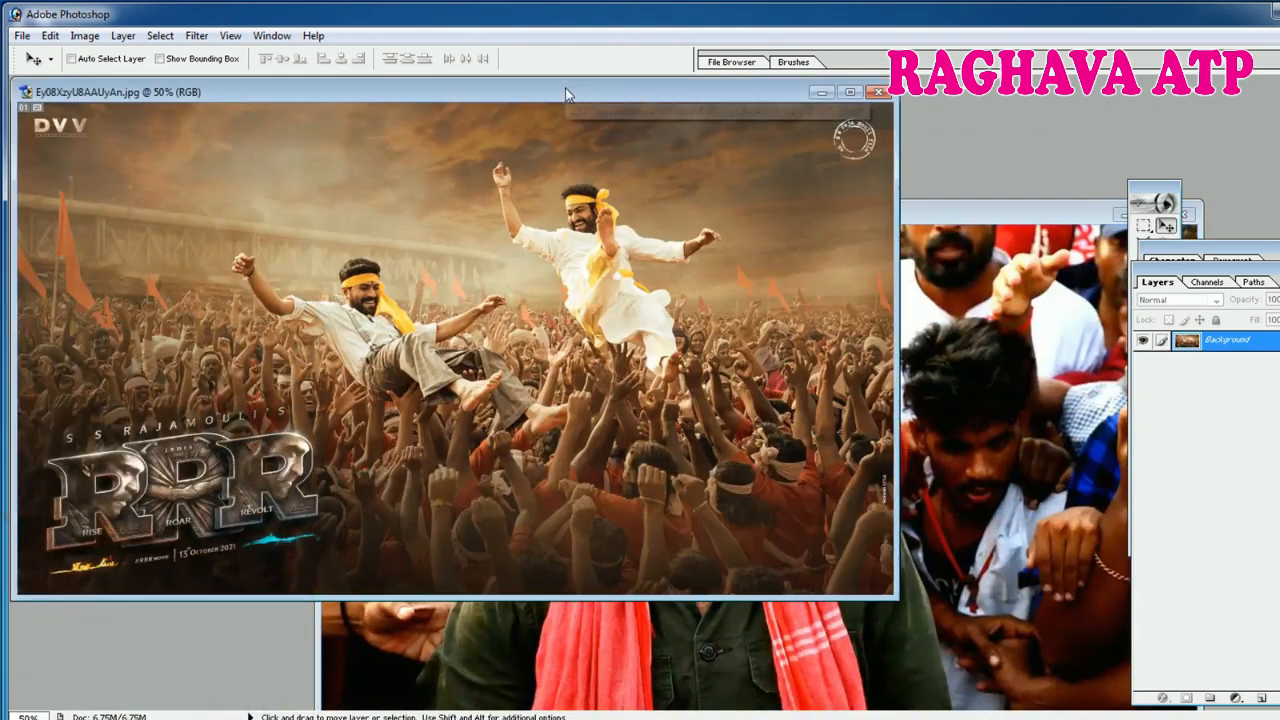
{"action": "left_click", "coordinate": [921, 216]}
{"action": "left_click_drag", "start_coordinate": [921, 216], "coordinate": [650, 106]}
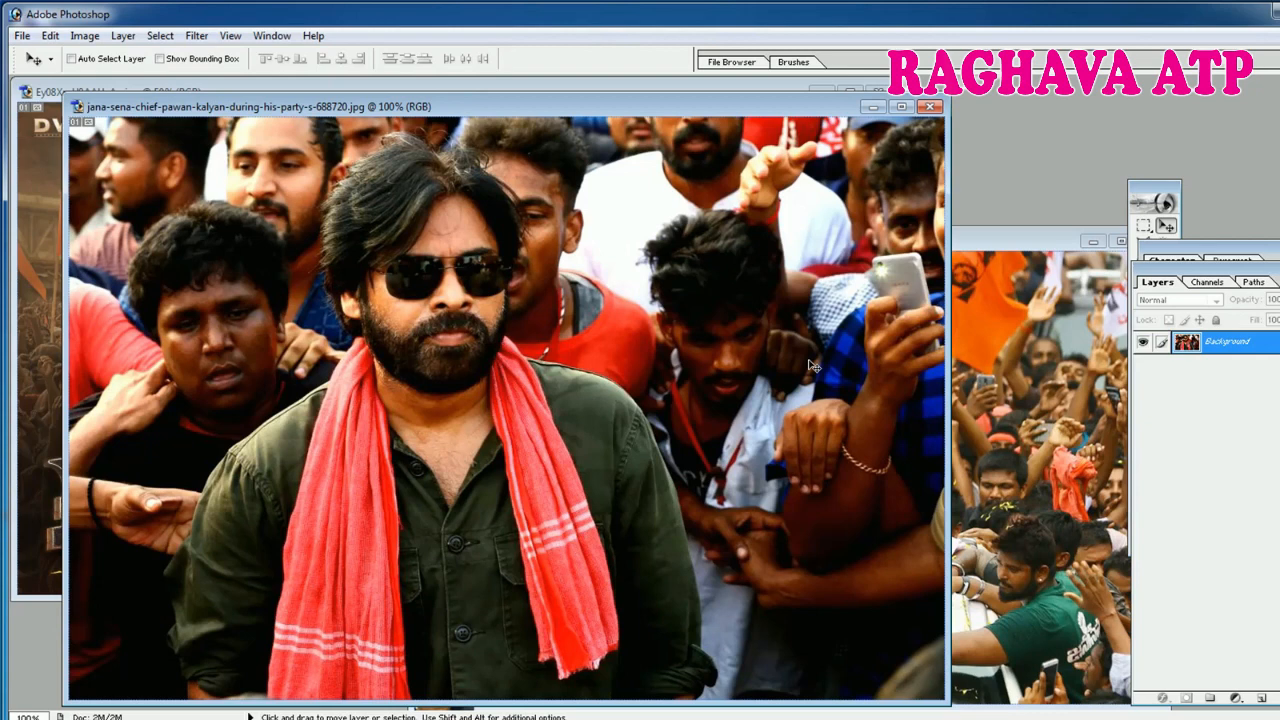
- Desaturate the jana-sena-chief photo
{"action": "key", "text": "shift"}
{"action": "key", "text": "ctrl+shift+u"}
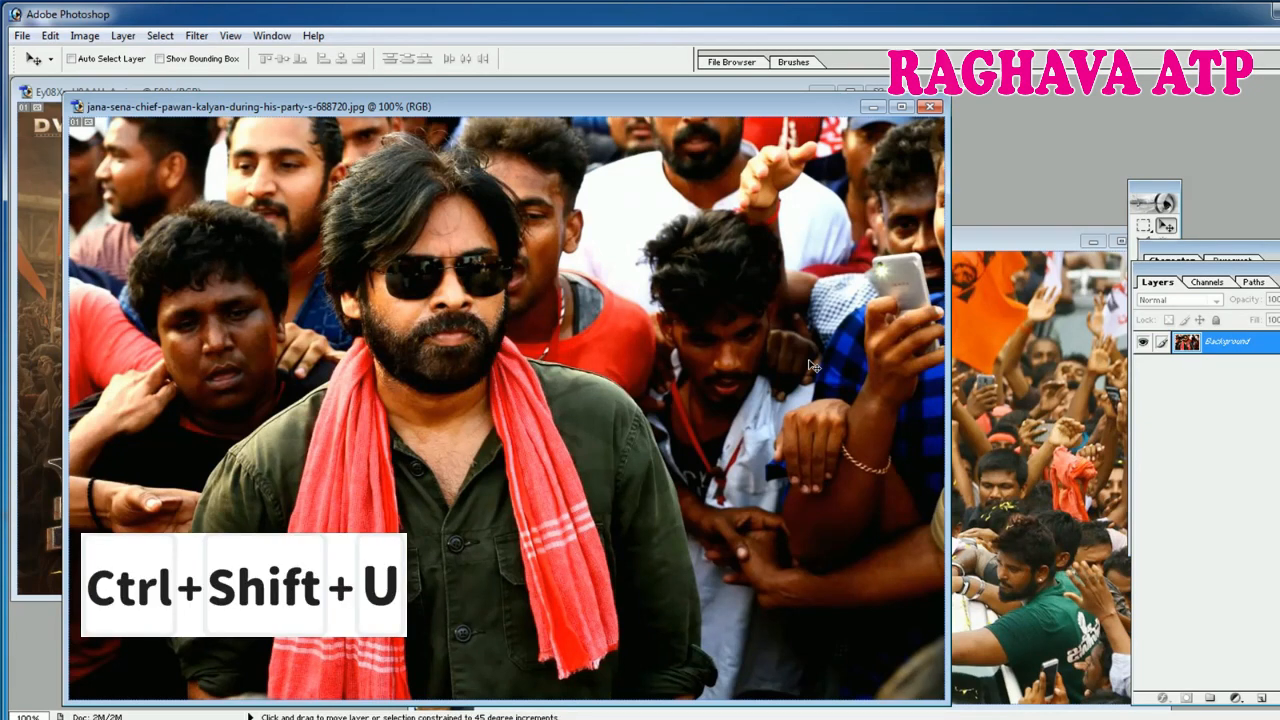
{"action": "key", "text": "ctrl+shift+u"}
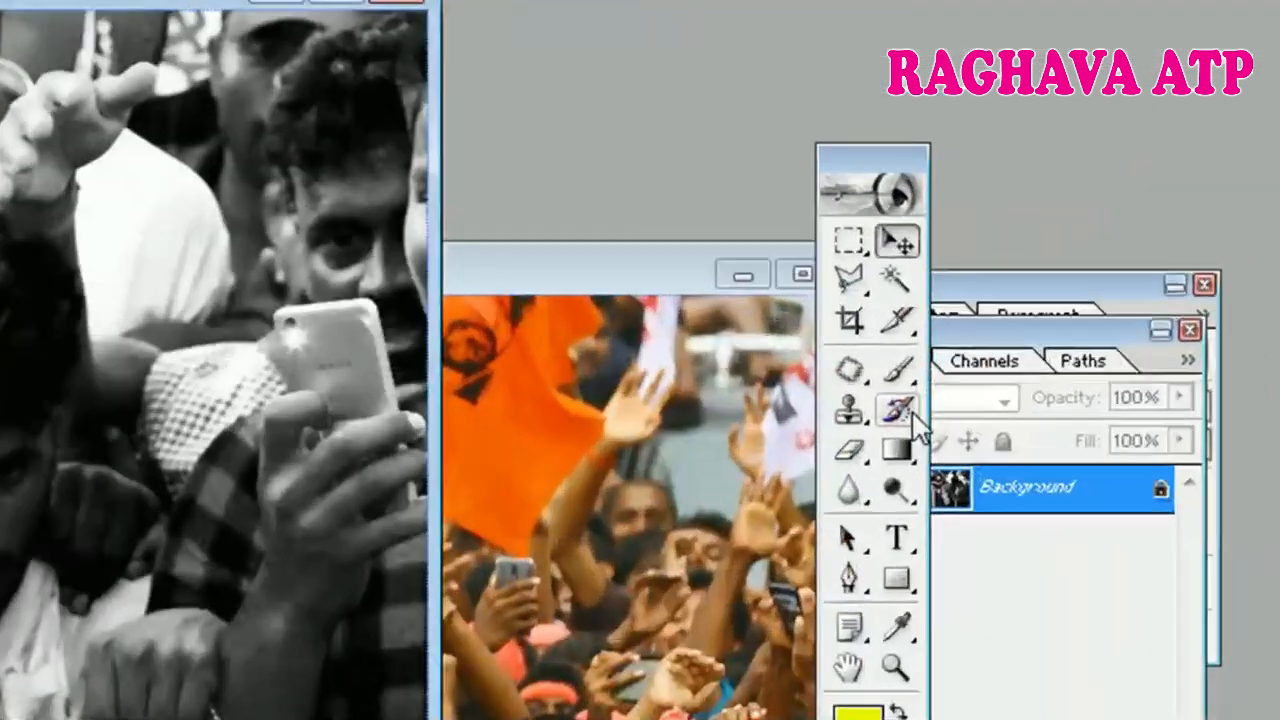
- Restore the original color of the man in sunglasses and his scarf with the History Brush
{"action": "left_click", "coordinate": [1164, 305]}
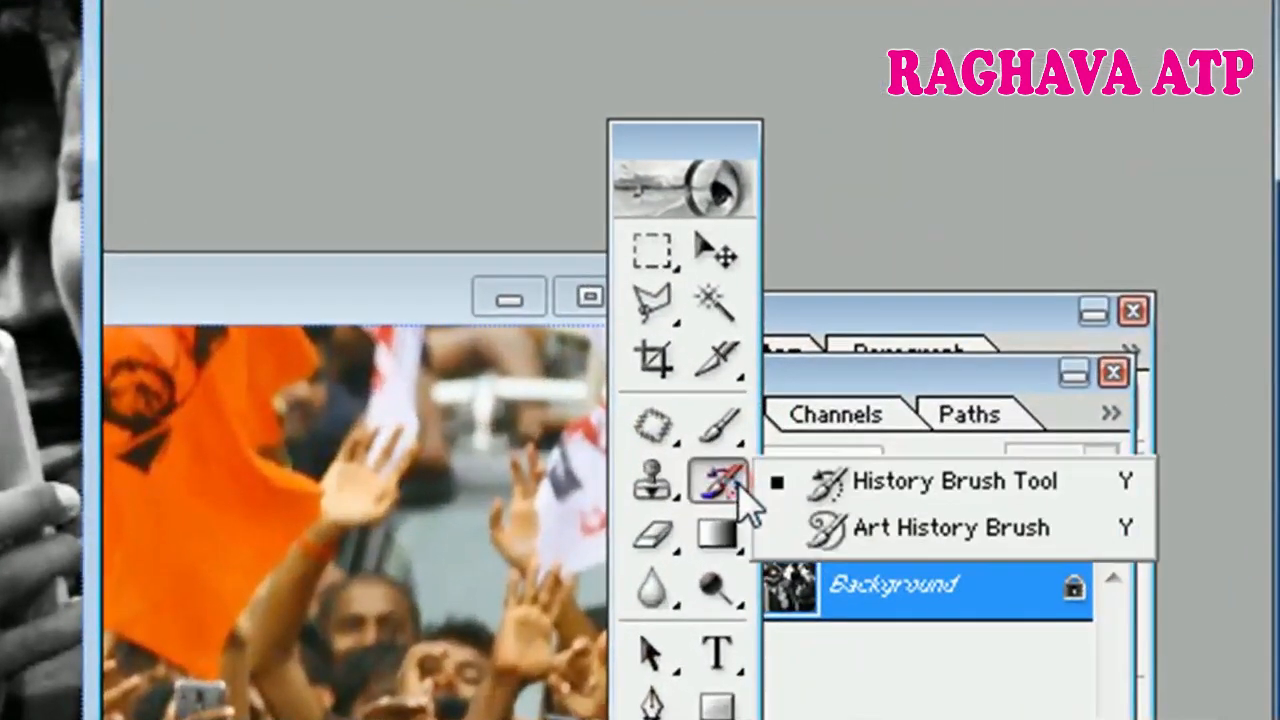
{"action": "left_click", "coordinate": [981, 490]}
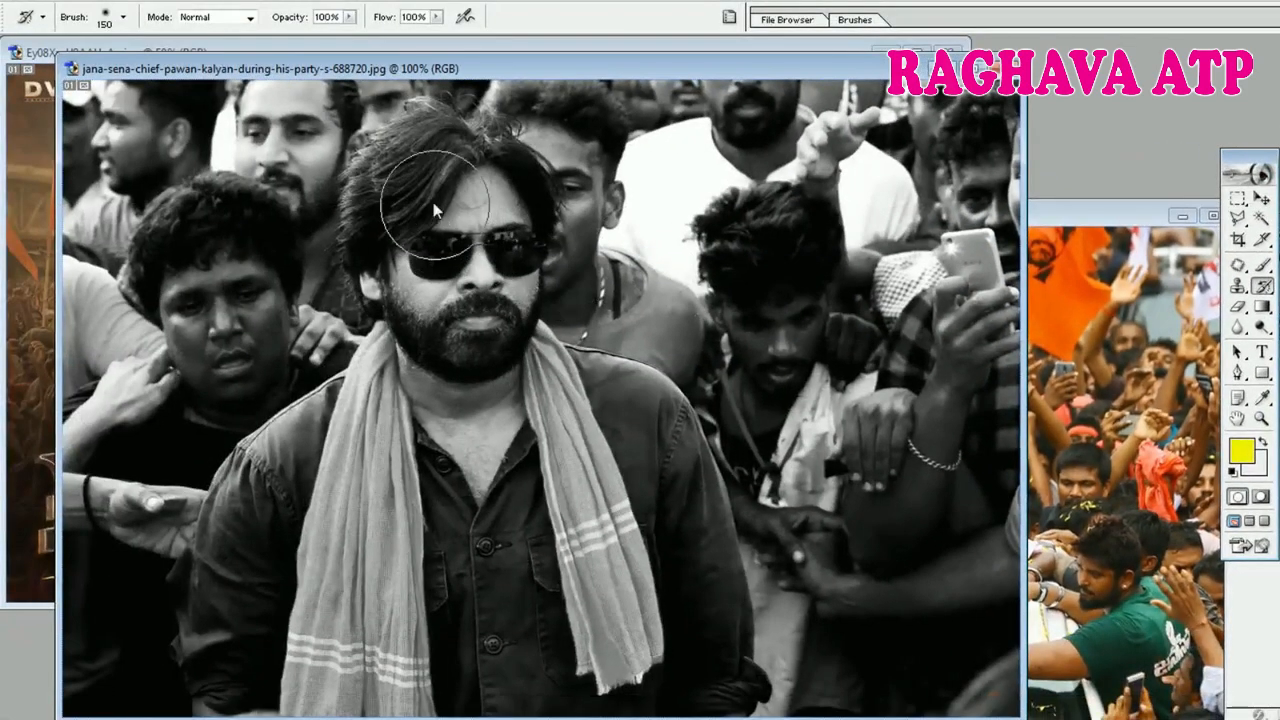
{"action": "mouse_move", "coordinate": [411, 198]}
{"action": "left_mouse_down"}
{"action": "mouse_move", "coordinate": [449, 205]}
{"action": "mouse_move", "coordinate": [491, 262]}
{"action": "mouse_move", "coordinate": [481, 393]}
{"action": "mouse_move", "coordinate": [448, 315]}
{"action": "mouse_move", "coordinate": [441, 242]}
{"action": "mouse_move", "coordinate": [393, 447]}
{"action": "mouse_move", "coordinate": [341, 492]}
{"action": "mouse_move", "coordinate": [298, 505]}
{"action": "mouse_move", "coordinate": [355, 445]}
{"action": "mouse_move", "coordinate": [247, 488]}
{"action": "mouse_move", "coordinate": [227, 683]}
{"action": "mouse_move", "coordinate": [359, 652]}
{"action": "mouse_move", "coordinate": [467, 446]}
{"action": "mouse_move", "coordinate": [440, 425]}
{"action": "mouse_move", "coordinate": [437, 620]}
{"action": "mouse_move", "coordinate": [520, 665]}
{"action": "mouse_move", "coordinate": [534, 385]}
{"action": "mouse_move", "coordinate": [632, 464]}
{"action": "mouse_move", "coordinate": [676, 576]}
{"action": "mouse_move", "coordinate": [679, 653]}
{"action": "mouse_move", "coordinate": [684, 595]}
{"action": "mouse_move", "coordinate": [604, 440]}
{"action": "mouse_move", "coordinate": [630, 648]}
{"action": "mouse_move", "coordinate": [706, 690]}
{"action": "mouse_move", "coordinate": [594, 652]}
{"action": "mouse_move", "coordinate": [447, 383]}
{"action": "mouse_move", "coordinate": [417, 199]}
{"action": "mouse_move", "coordinate": [451, 163]}
{"action": "mouse_move", "coordinate": [474, 175]}
{"action": "mouse_move", "coordinate": [395, 174]}
{"action": "mouse_move", "coordinate": [381, 236]}
{"action": "mouse_move", "coordinate": [389, 347]}
{"action": "mouse_move", "coordinate": [437, 385]}
{"action": "mouse_move", "coordinate": [482, 294]}
{"action": "mouse_move", "coordinate": [493, 208]}
{"action": "mouse_move", "coordinate": [503, 240]}
{"action": "left_mouse_up"}
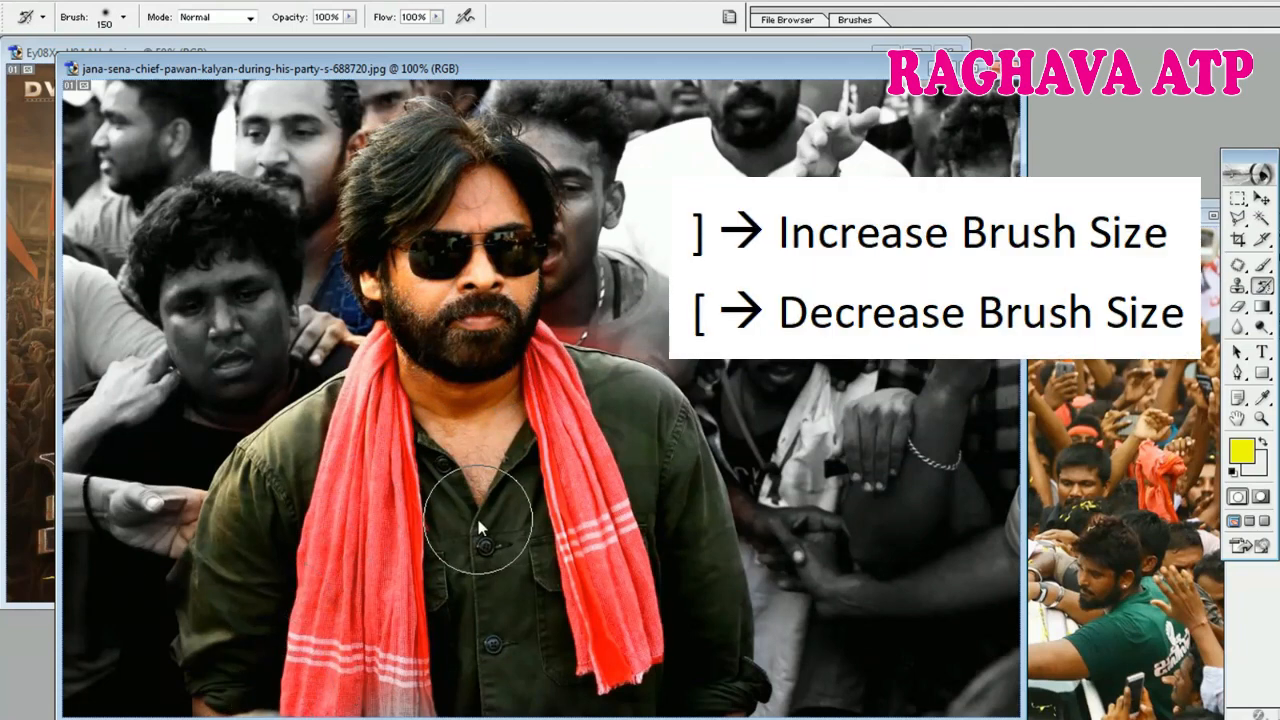
- Enlarge the History Brush to 500, and reduce it to 90
{"action": "key", "text": "bracketright"}
{"action": "key", "text": "bracketright"}
{"action": "key", "text": "bracketright"}
{"action": "key", "text": "bracketright"}
{"action": "key", "text": "bracketright"}
{"action": "key", "text": "bracketright"}
{"action": "key", "text": "bracketright"}
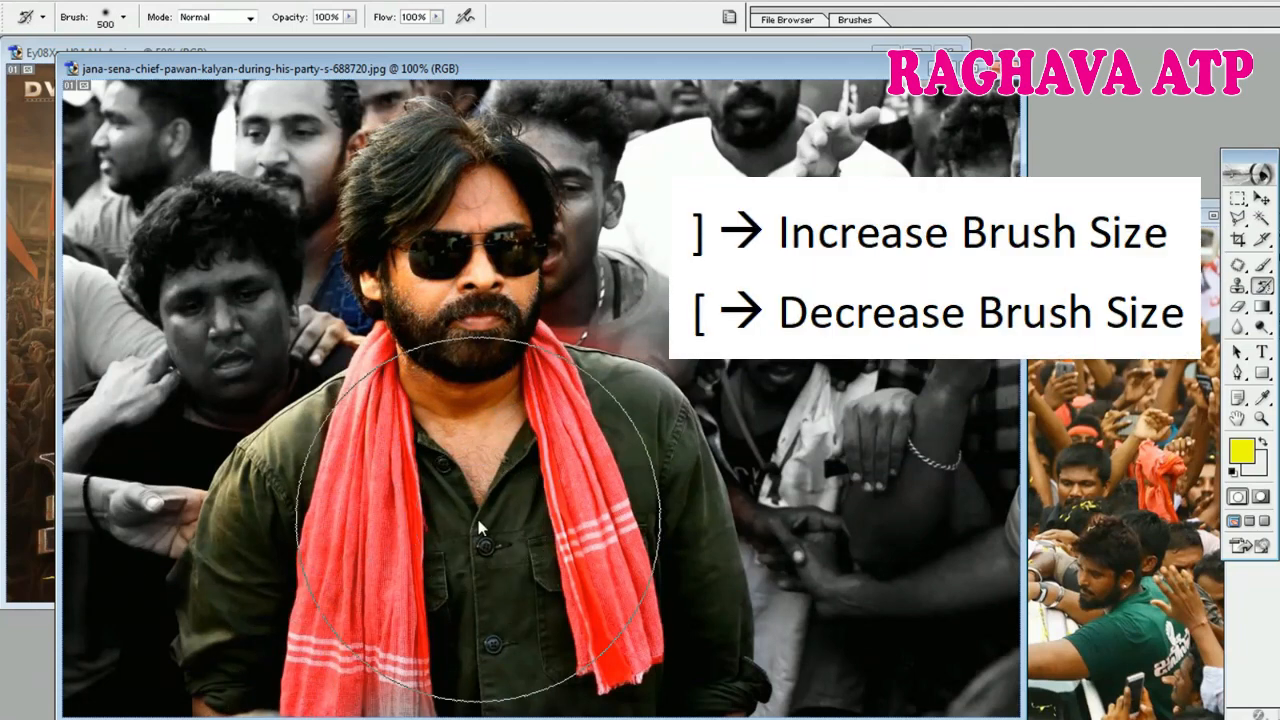
{"action": "key", "text": "bracketleft"}
{"action": "key", "text": "bracketleft"}
{"action": "key", "text": "bracketleft"}
{"action": "key", "text": "bracketleft"}
{"action": "key", "text": "bracketleft"}
{"action": "key", "text": "bracketleft"}
{"action": "key", "text": "bracketleft"}
{"action": "key", "text": "bracketleft"}
{"action": "key", "text": "bracketleft"}
{"action": "key", "text": "bracketleft"}
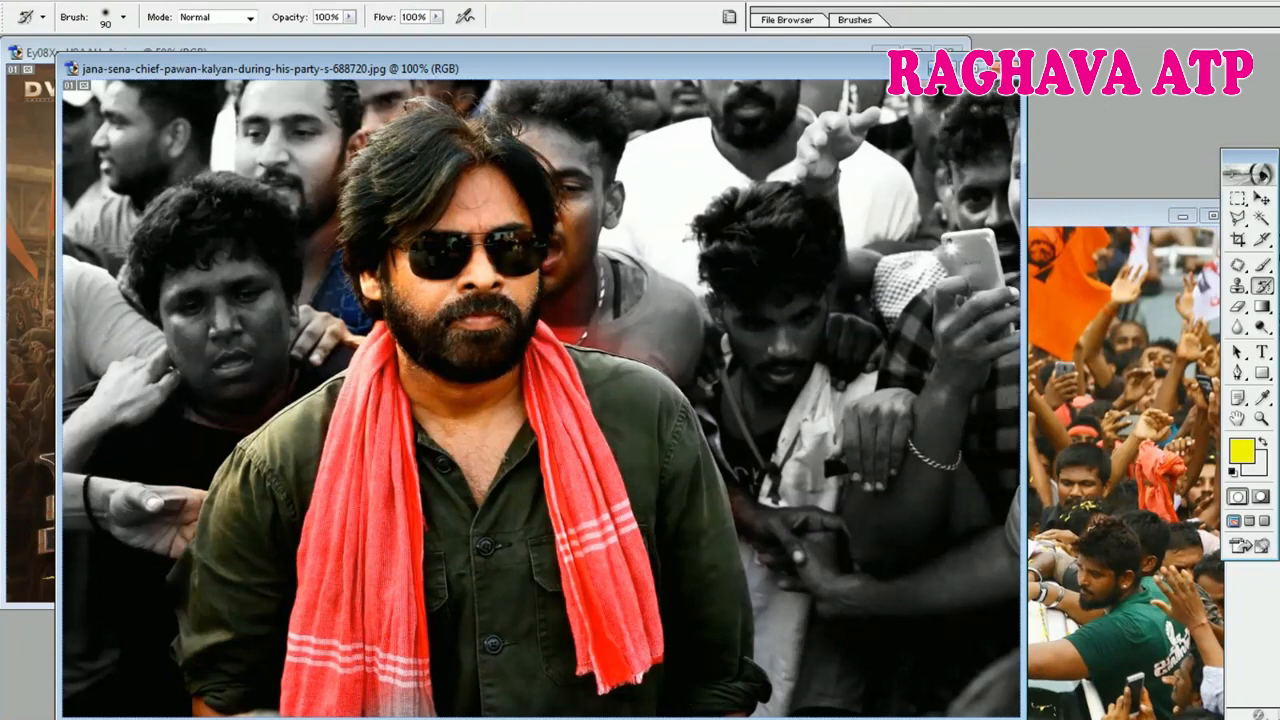
- Minimize the jana-sena-chief photo and desaturate the Ey08XzyU8AAUyAn.jpg poster with its window moved clear
{"action": "left_click", "coordinate": [976, 68]}
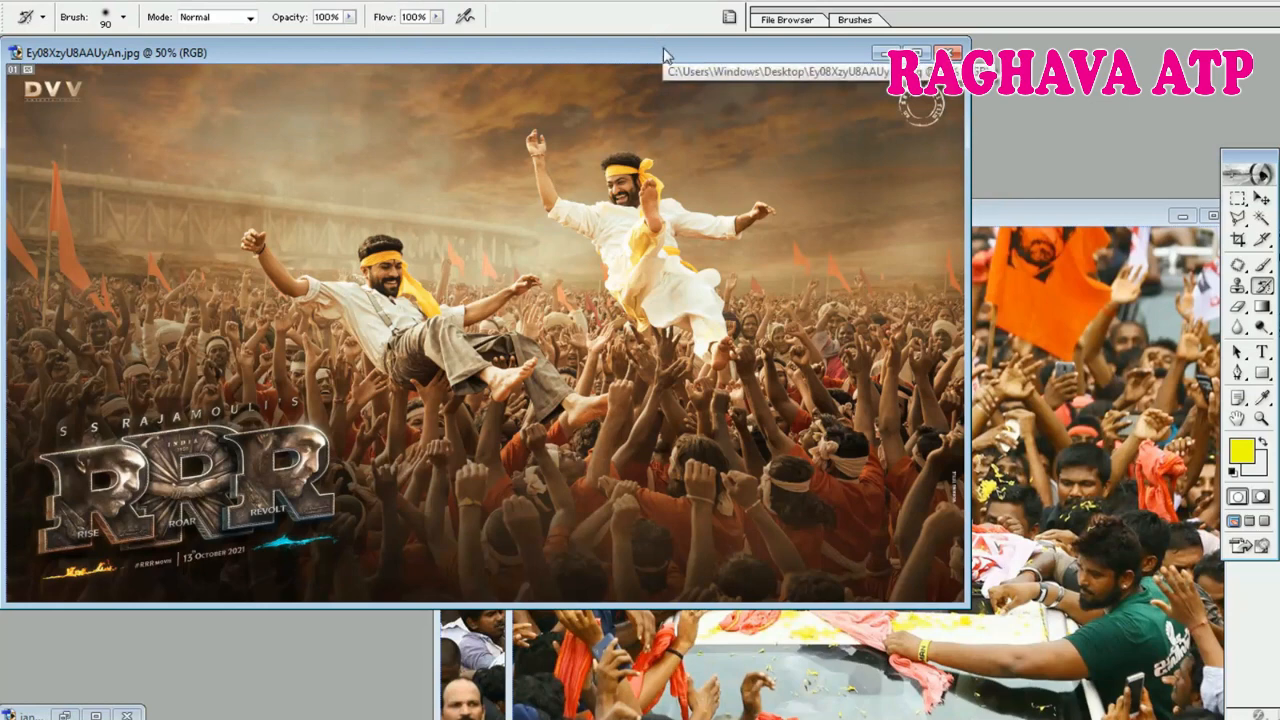
{"action": "left_click_drag", "start_coordinate": [662, 54], "coordinate": [763, 97]}
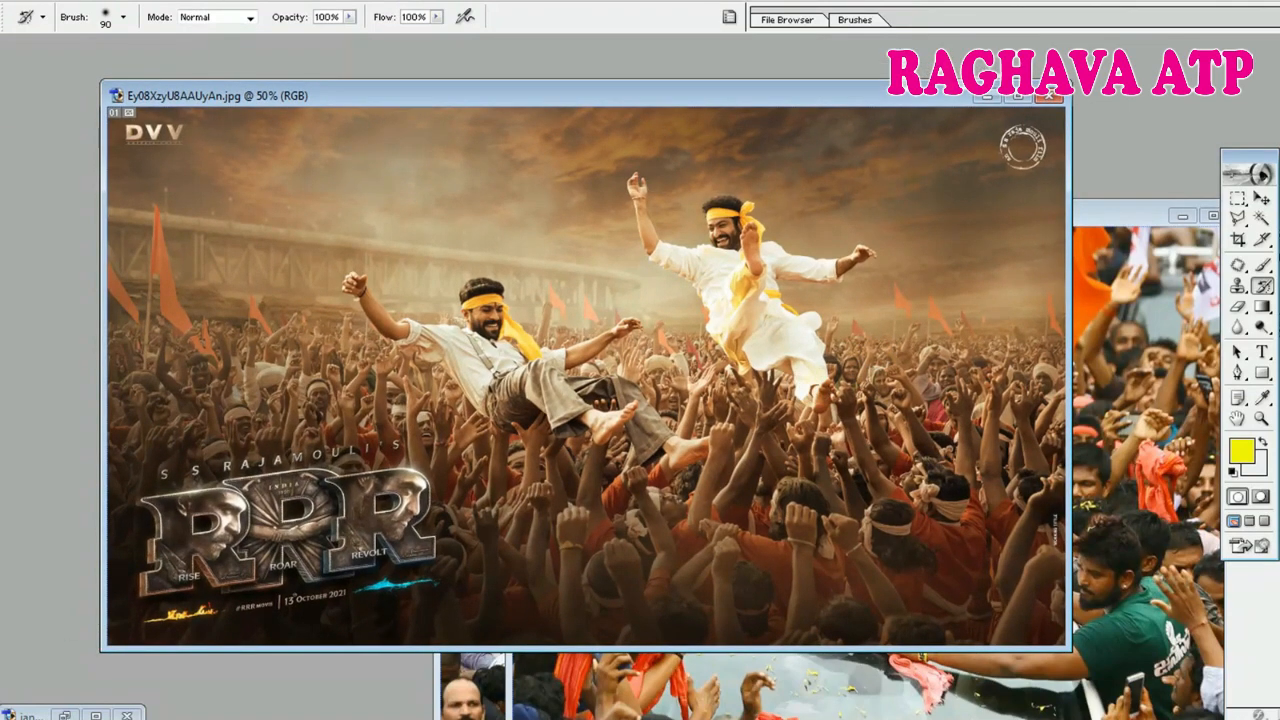
{"action": "left_click", "coordinate": [1262, 198]}
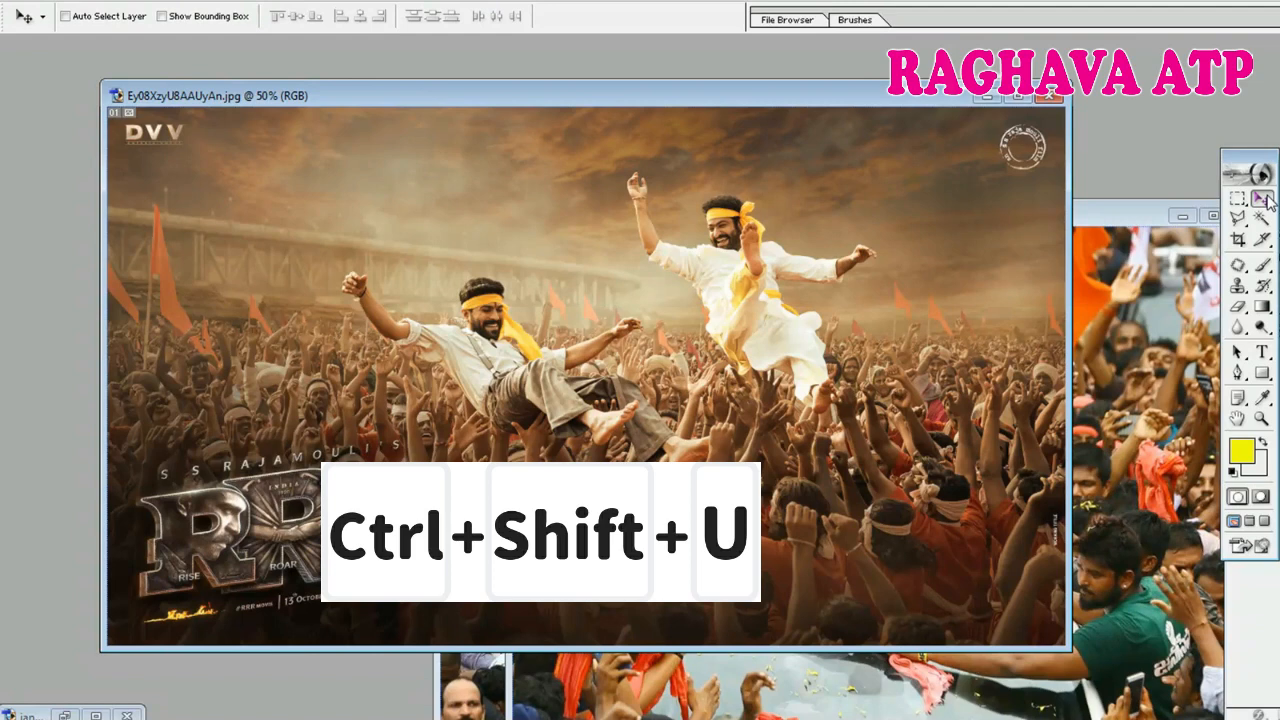
{"action": "key", "text": "ctrl+shift+u"}
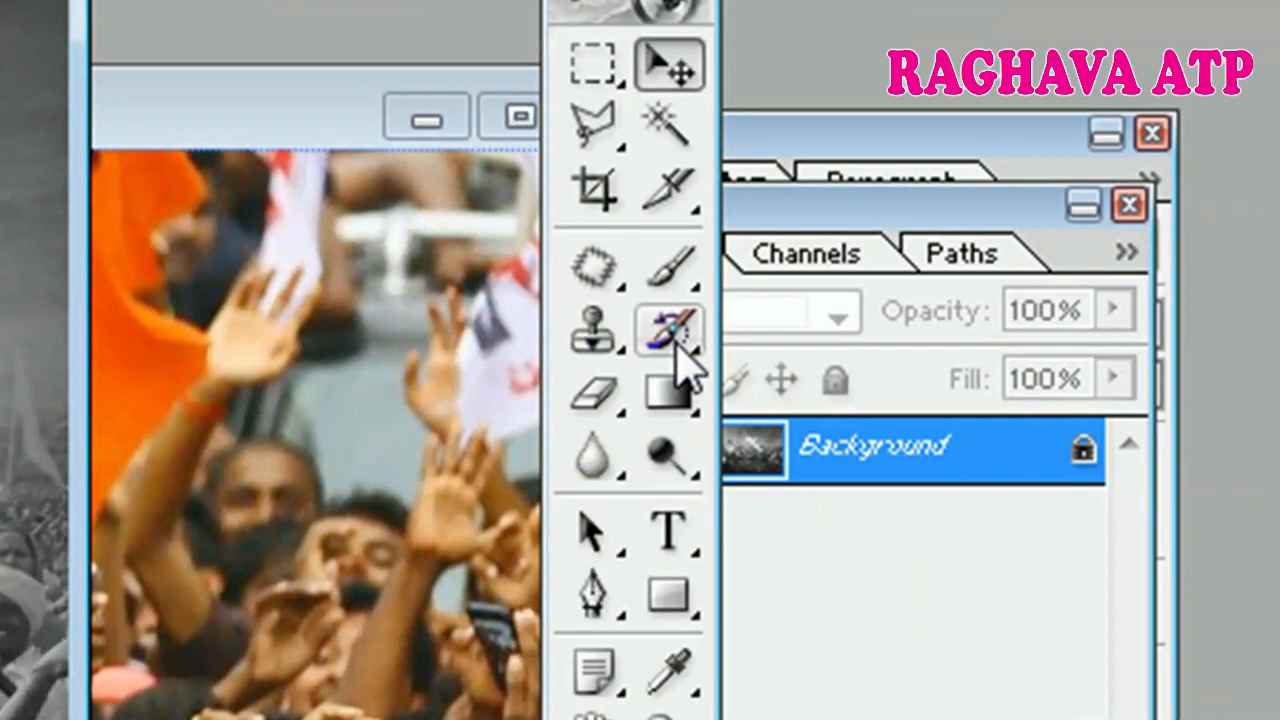
- Restore the original color of both leaping men and the RRR logo on the poster with the History Brush
{"action": "left_click_drag", "start_coordinate": [683, 355], "coordinate": [757, 331]}
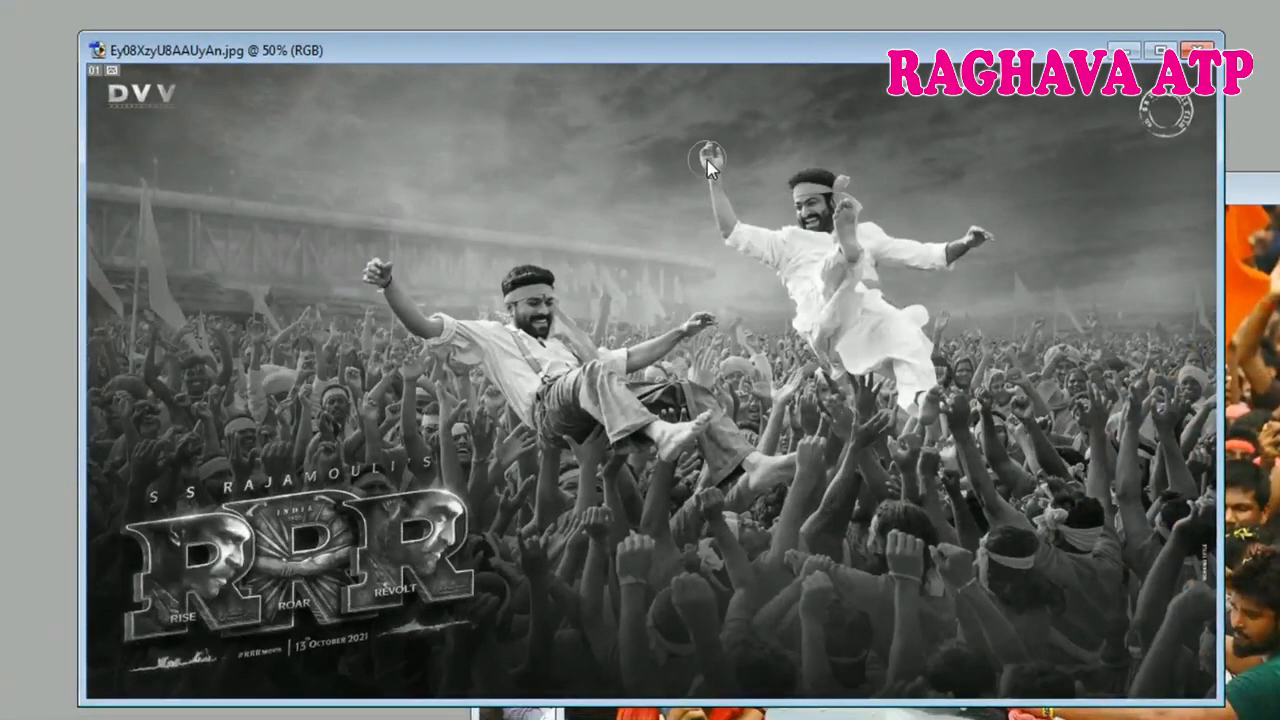
{"action": "mouse_move", "coordinate": [711, 150]}
{"action": "left_mouse_down"}
{"action": "mouse_move", "coordinate": [762, 248]}
{"action": "mouse_move", "coordinate": [807, 264]}
{"action": "mouse_move", "coordinate": [839, 214]}
{"action": "mouse_move", "coordinate": [833, 196]}
{"action": "mouse_move", "coordinate": [819, 256]}
{"action": "mouse_move", "coordinate": [867, 376]}
{"action": "mouse_move", "coordinate": [909, 406]}
{"action": "mouse_move", "coordinate": [875, 303]}
{"action": "mouse_move", "coordinate": [785, 188]}
{"action": "mouse_move", "coordinate": [801, 176]}
{"action": "mouse_move", "coordinate": [917, 228]}
{"action": "mouse_move", "coordinate": [988, 241]}
{"action": "mouse_move", "coordinate": [942, 262]}
{"action": "mouse_move", "coordinate": [822, 255]}
{"action": "mouse_move", "coordinate": [859, 358]}
{"action": "mouse_move", "coordinate": [930, 457]}
{"action": "left_mouse_up"}
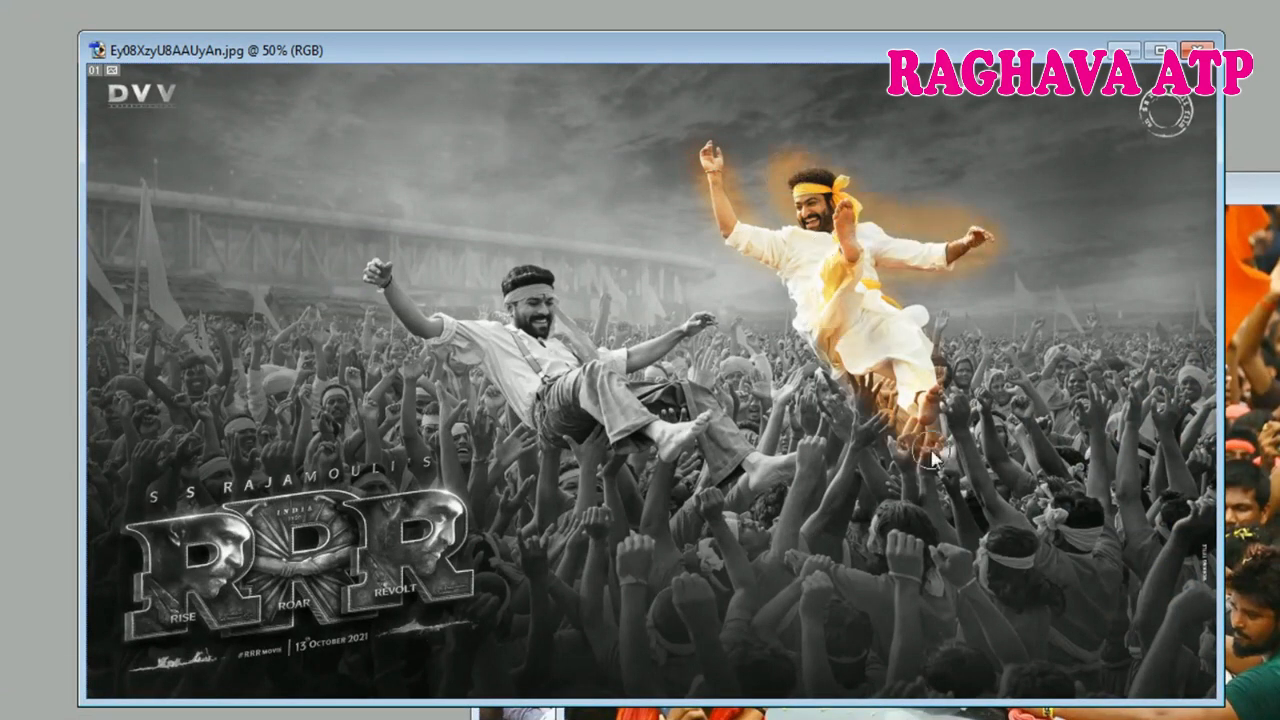
{"action": "mouse_move", "coordinate": [378, 268]}
{"action": "left_mouse_down"}
{"action": "mouse_move", "coordinate": [408, 307]}
{"action": "mouse_move", "coordinate": [519, 346]}
{"action": "mouse_move", "coordinate": [545, 290]}
{"action": "mouse_move", "coordinate": [525, 311]}
{"action": "mouse_move", "coordinate": [536, 371]}
{"action": "mouse_move", "coordinate": [617, 402]}
{"action": "mouse_move", "coordinate": [481, 346]}
{"action": "mouse_move", "coordinate": [591, 426]}
{"action": "mouse_move", "coordinate": [691, 326]}
{"action": "mouse_move", "coordinate": [575, 351]}
{"action": "mouse_move", "coordinate": [654, 421]}
{"action": "mouse_move", "coordinate": [700, 436]}
{"action": "left_mouse_up"}
{"action": "mouse_move", "coordinate": [795, 482]}
{"action": "left_mouse_down"}
{"action": "mouse_move", "coordinate": [595, 400]}
{"action": "mouse_move", "coordinate": [563, 412]}
{"action": "left_mouse_up"}
{"action": "mouse_move", "coordinate": [168, 507]}
{"action": "left_mouse_down"}
{"action": "mouse_move", "coordinate": [223, 527]}
{"action": "mouse_move", "coordinate": [177, 536]}
{"action": "mouse_move", "coordinate": [325, 518]}
{"action": "mouse_move", "coordinate": [203, 521]}
{"action": "mouse_move", "coordinate": [322, 576]}
{"action": "mouse_move", "coordinate": [168, 618]}
{"action": "mouse_move", "coordinate": [367, 559]}
{"action": "mouse_move", "coordinate": [297, 574]}
{"action": "mouse_move", "coordinate": [200, 621]}
{"action": "mouse_move", "coordinate": [277, 620]}
{"action": "mouse_move", "coordinate": [406, 589]}
{"action": "mouse_move", "coordinate": [463, 514]}
{"action": "mouse_move", "coordinate": [423, 489]}
{"action": "mouse_move", "coordinate": [226, 514]}
{"action": "mouse_move", "coordinate": [142, 601]}
{"action": "mouse_move", "coordinate": [297, 629]}
{"action": "mouse_move", "coordinate": [423, 602]}
{"action": "mouse_move", "coordinate": [452, 575]}
{"action": "left_mouse_up"}
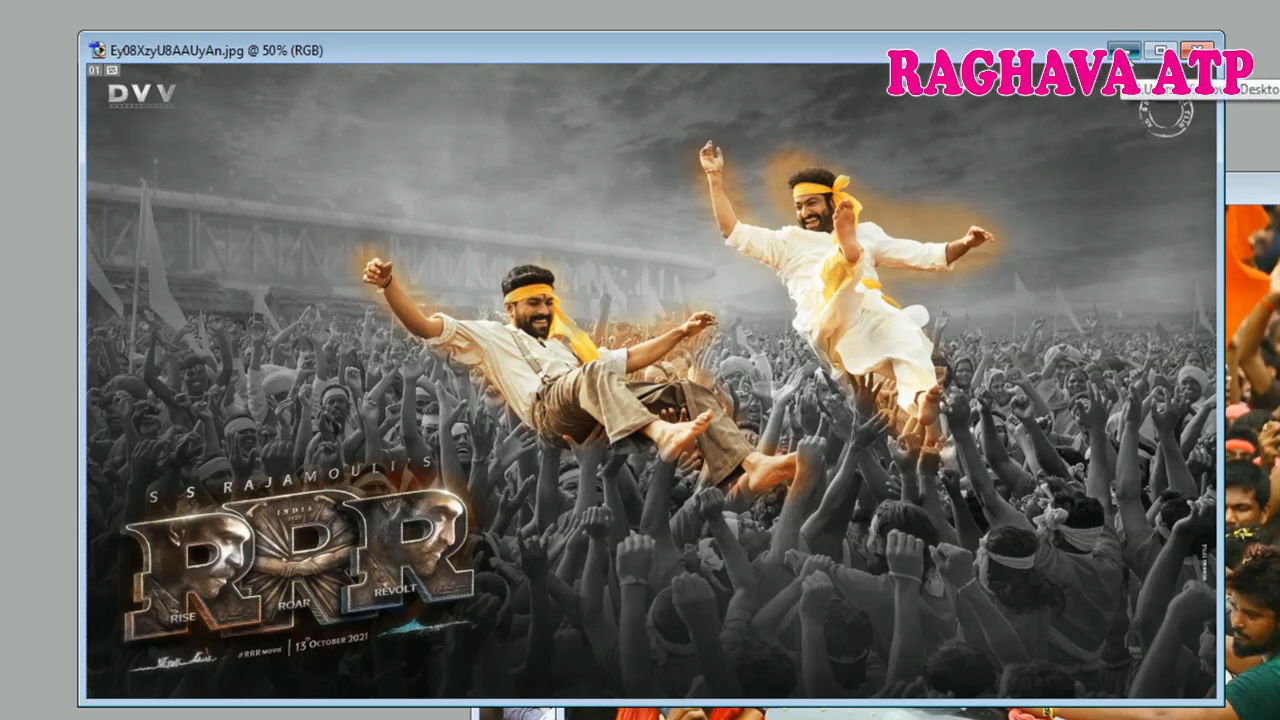
- Minimize the poster, desaturate the Dowleswaram-01 photo, and restore the color of the man with joined hands using the History Brush
{"action": "left_click", "coordinate": [1124, 52]}
{"action": "left_click_drag", "start_coordinate": [1121, 198], "coordinate": [776, 92]}
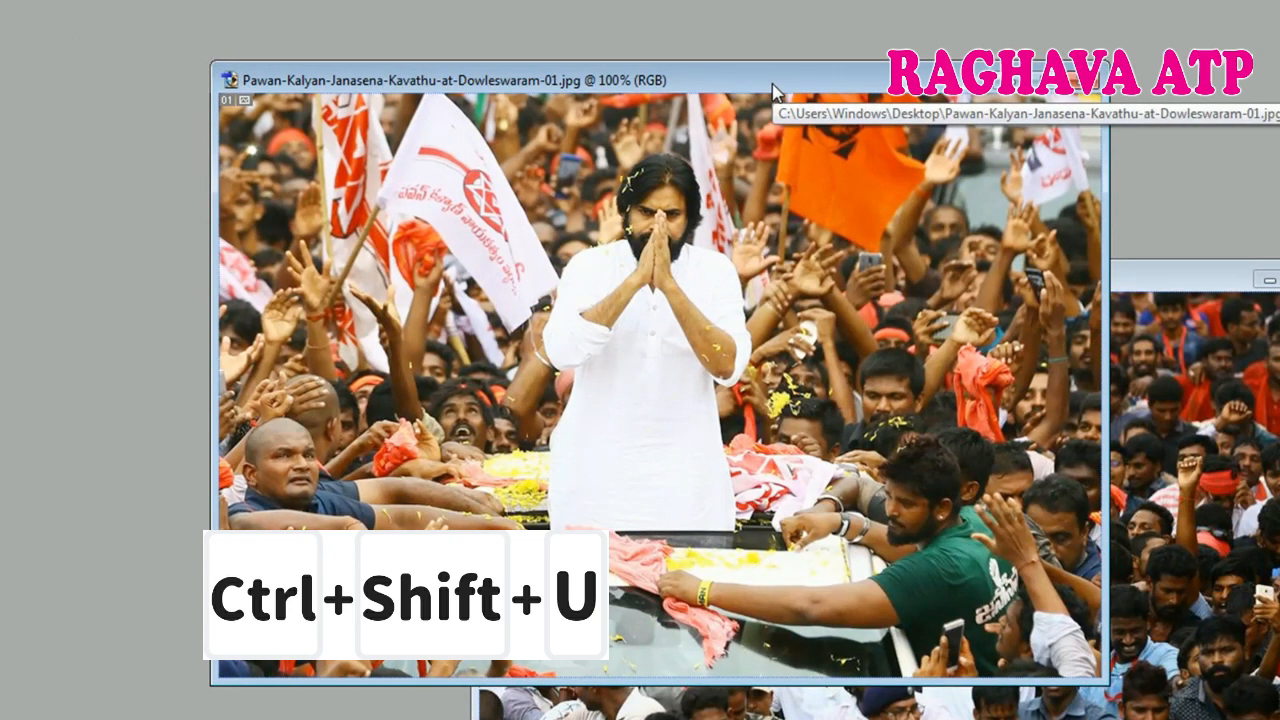
{"action": "key", "text": "ctrl+shift+u"}
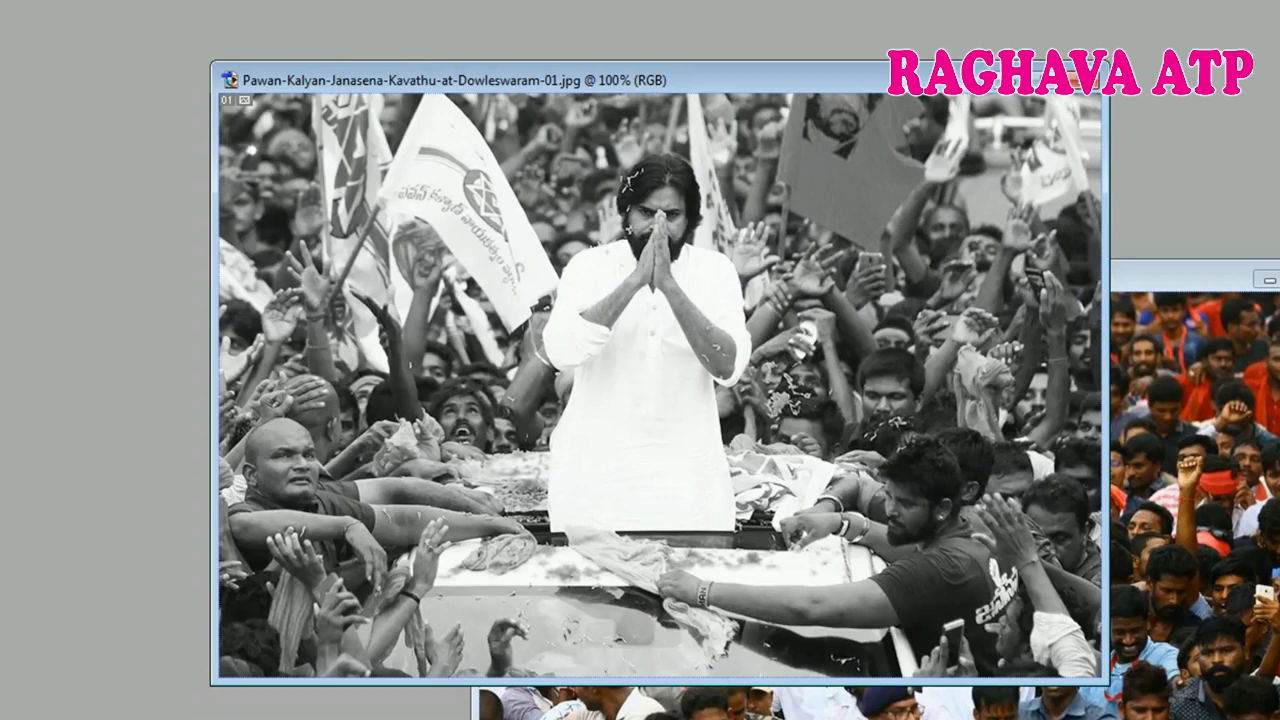
{"action": "mouse_move", "coordinate": [696, 232]}
{"action": "left_mouse_down"}
{"action": "mouse_move", "coordinate": [674, 205]}
{"action": "mouse_move", "coordinate": [623, 275]}
{"action": "mouse_move", "coordinate": [601, 375]}
{"action": "mouse_move", "coordinate": [574, 355]}
{"action": "mouse_move", "coordinate": [633, 215]}
{"action": "mouse_move", "coordinate": [714, 360]}
{"action": "mouse_move", "coordinate": [665, 192]}
{"action": "mouse_move", "coordinate": [595, 455]}
{"action": "mouse_move", "coordinate": [545, 400]}
{"action": "mouse_move", "coordinate": [545, 330]}
{"action": "mouse_move", "coordinate": [579, 516]}
{"action": "mouse_move", "coordinate": [682, 518]}
{"action": "mouse_move", "coordinate": [737, 410]}
{"action": "mouse_move", "coordinate": [678, 205]}
{"action": "left_mouse_up"}
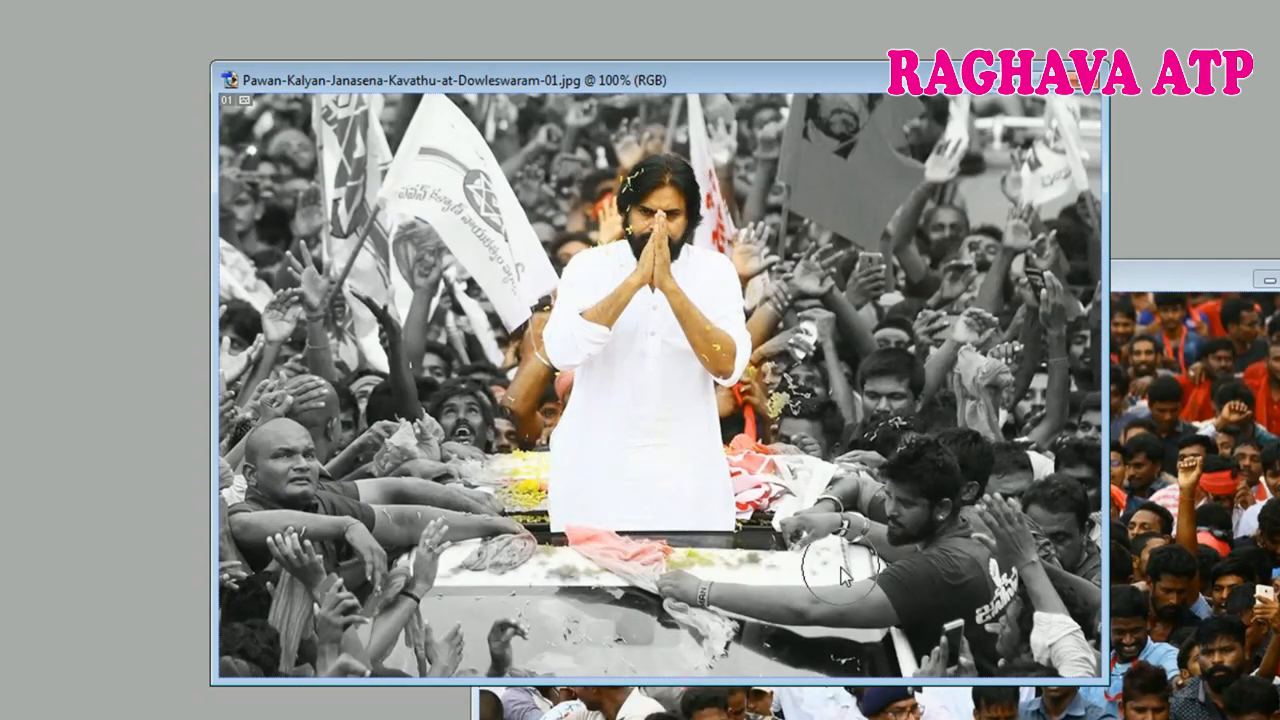
- Desaturate the Dowleswaram-02 crowd photo and restore the color of the man in white raising his fist with the History Brush
{"action": "left_click", "coordinate": [1197, 289]}
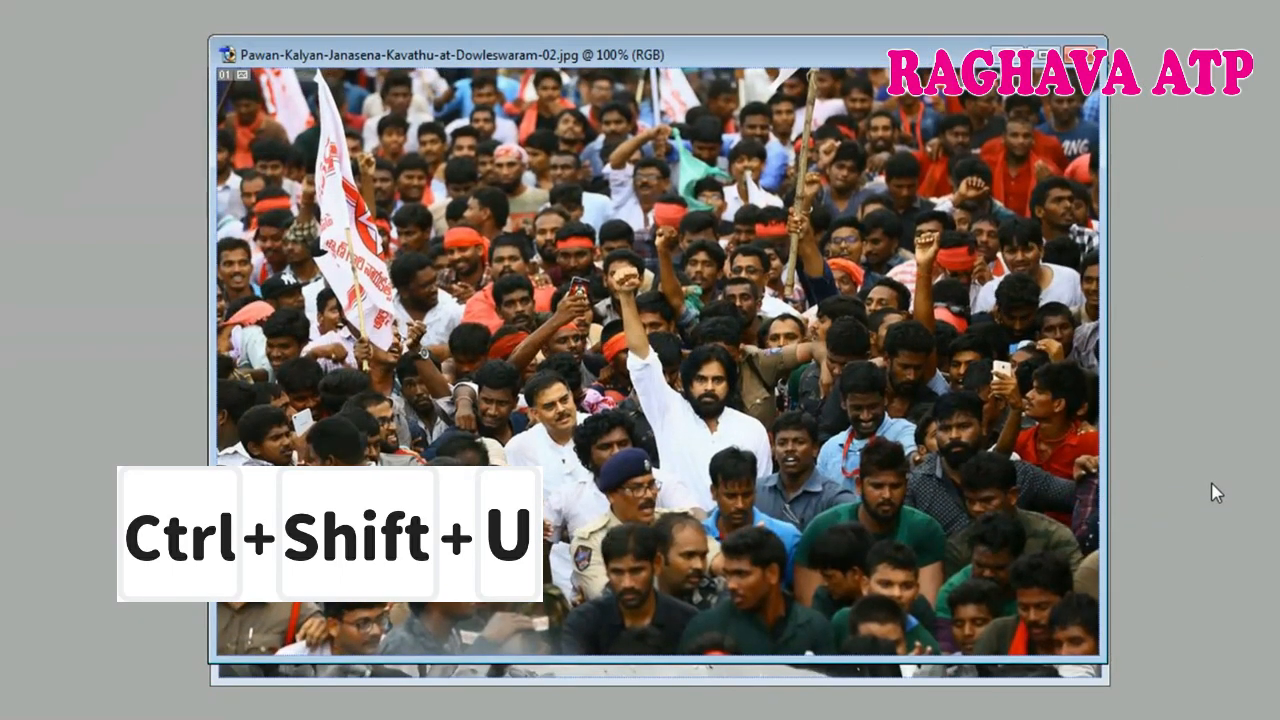
{"action": "key", "text": "ctrl+shift+u"}
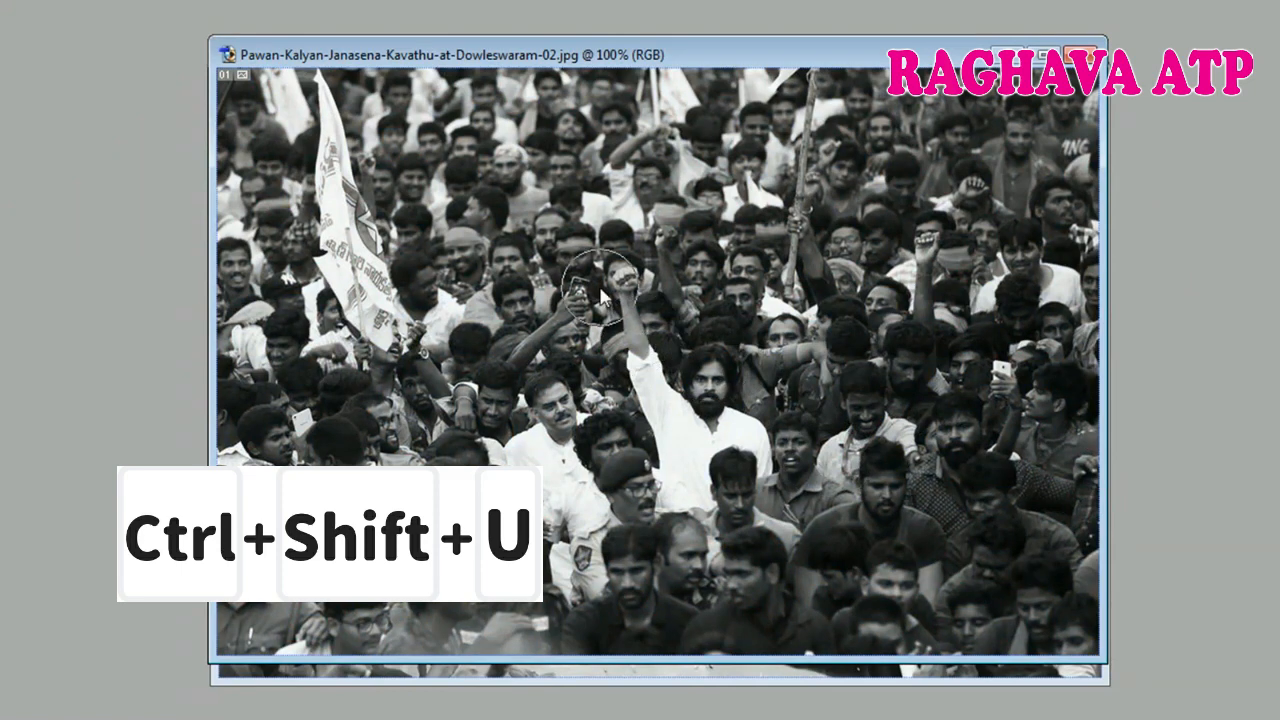
{"action": "mouse_move", "coordinate": [609, 287]}
{"action": "left_mouse_down"}
{"action": "mouse_move", "coordinate": [694, 507]}
{"action": "mouse_move", "coordinate": [742, 500]}
{"action": "left_mouse_up"}
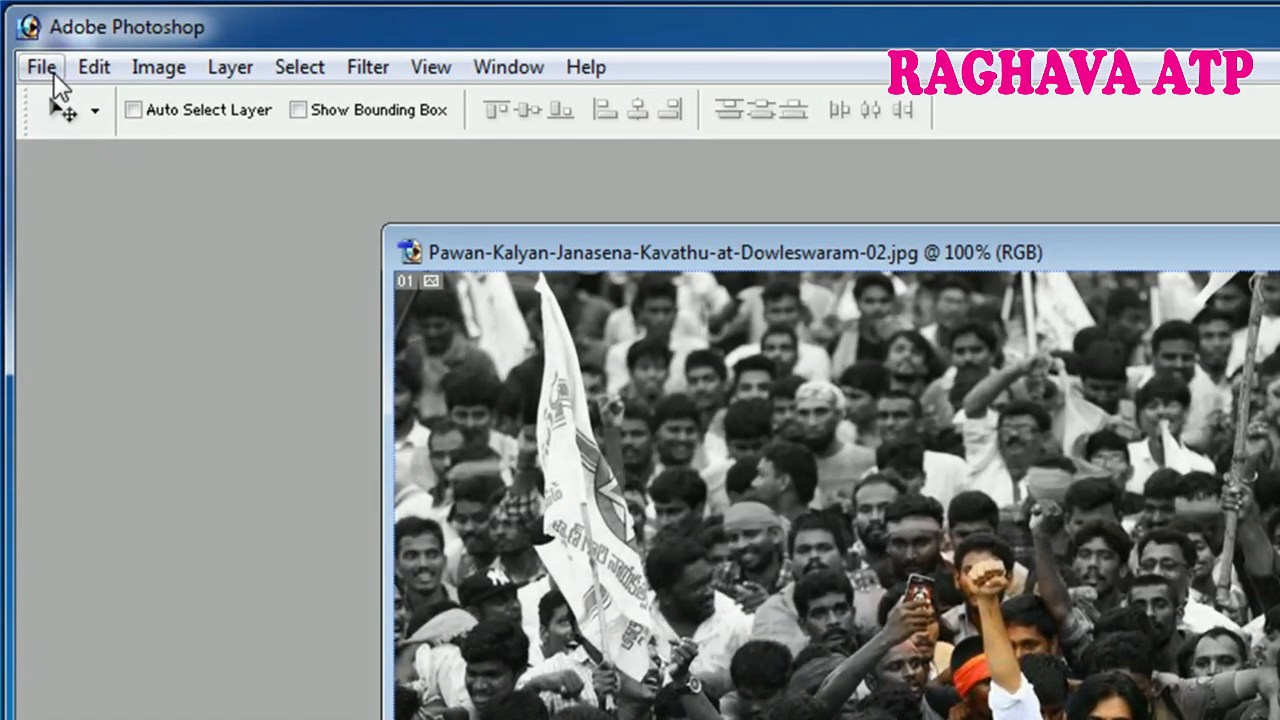
- Save the edited crowd photo to the Desktop as a separate JPEG named New1, without replacing the original file
{"action": "left_click", "coordinate": [53, 72]}
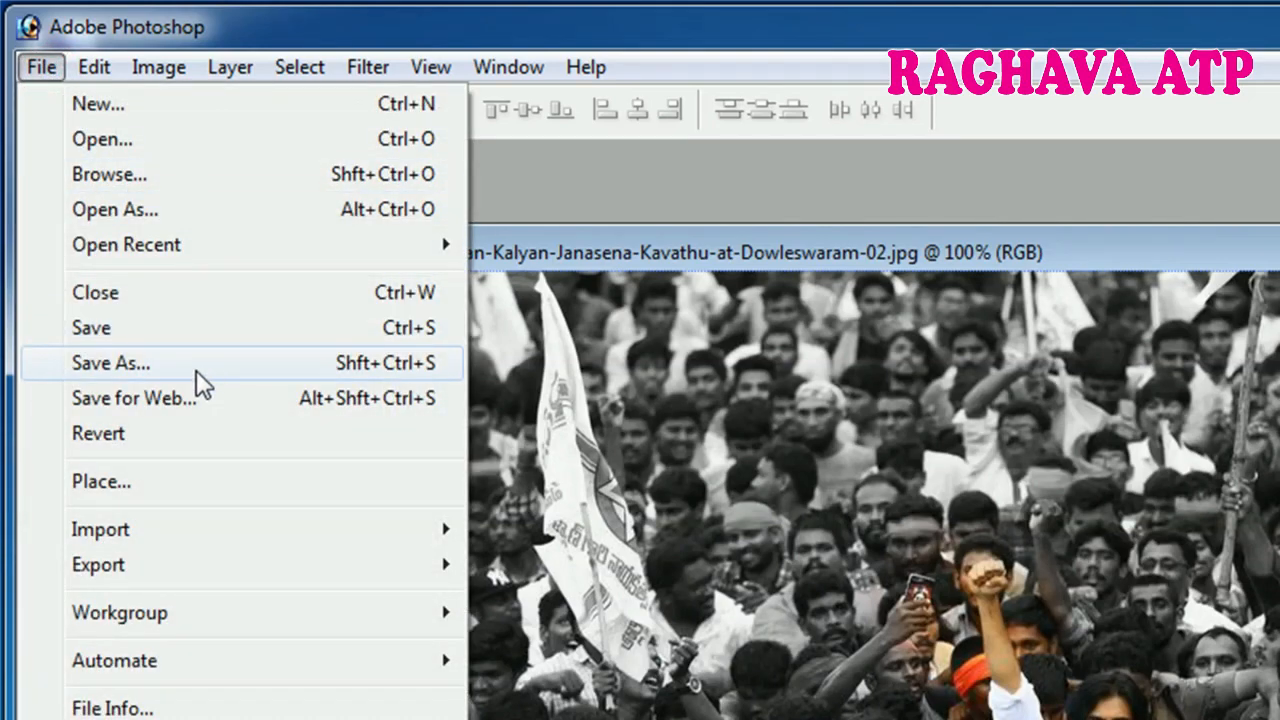
{"action": "left_click", "coordinate": [196, 370]}
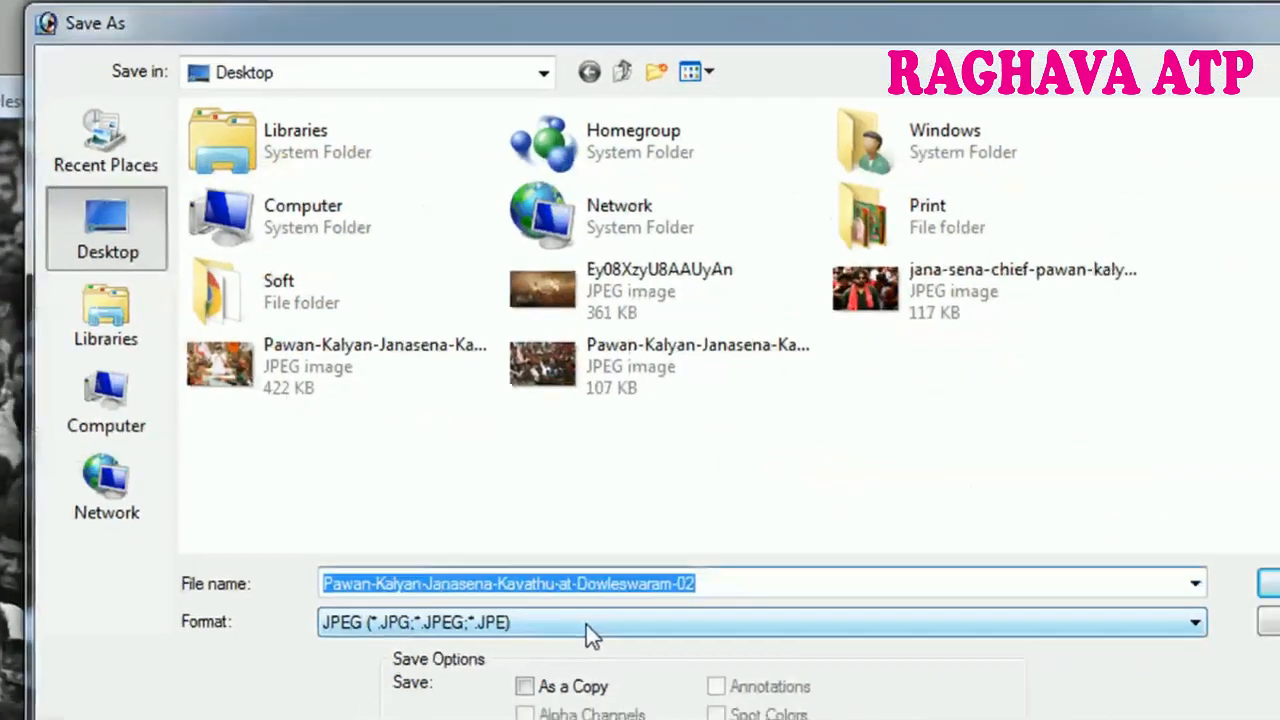
{"action": "left_click", "coordinate": [1207, 562]}
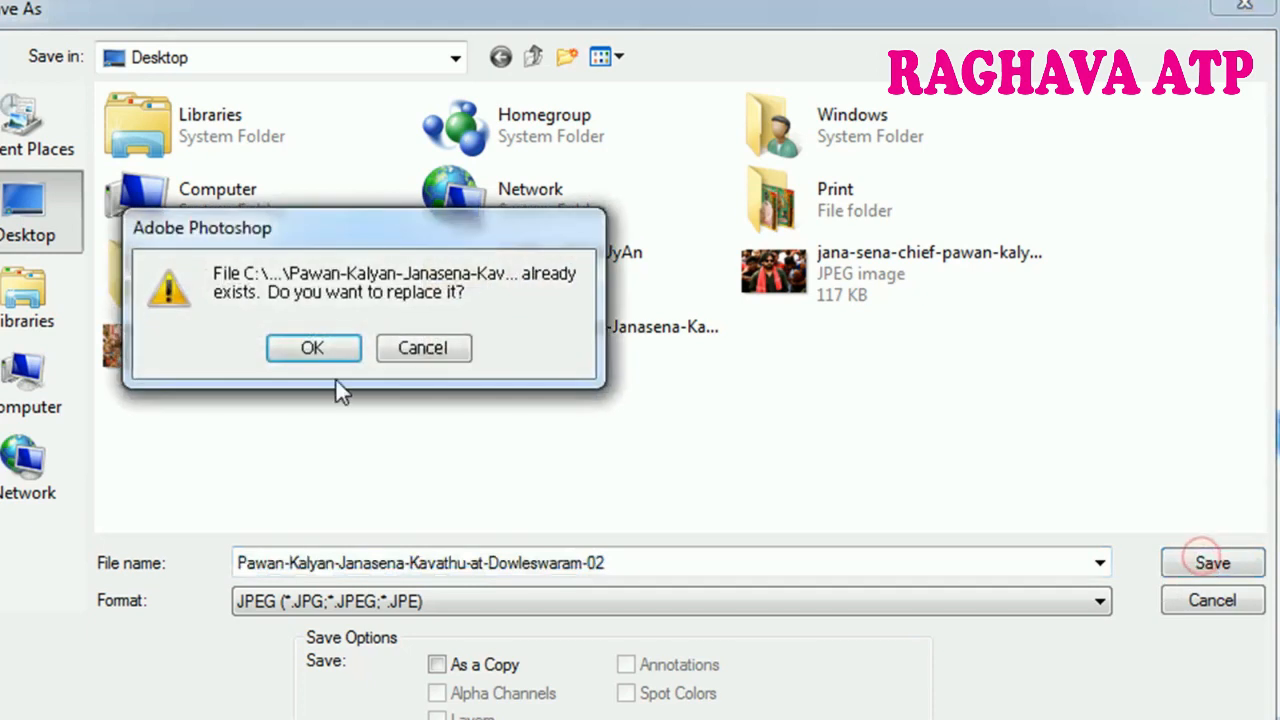
{"action": "left_click", "coordinate": [422, 347]}
{"action": "double_click", "coordinate": [681, 568]}
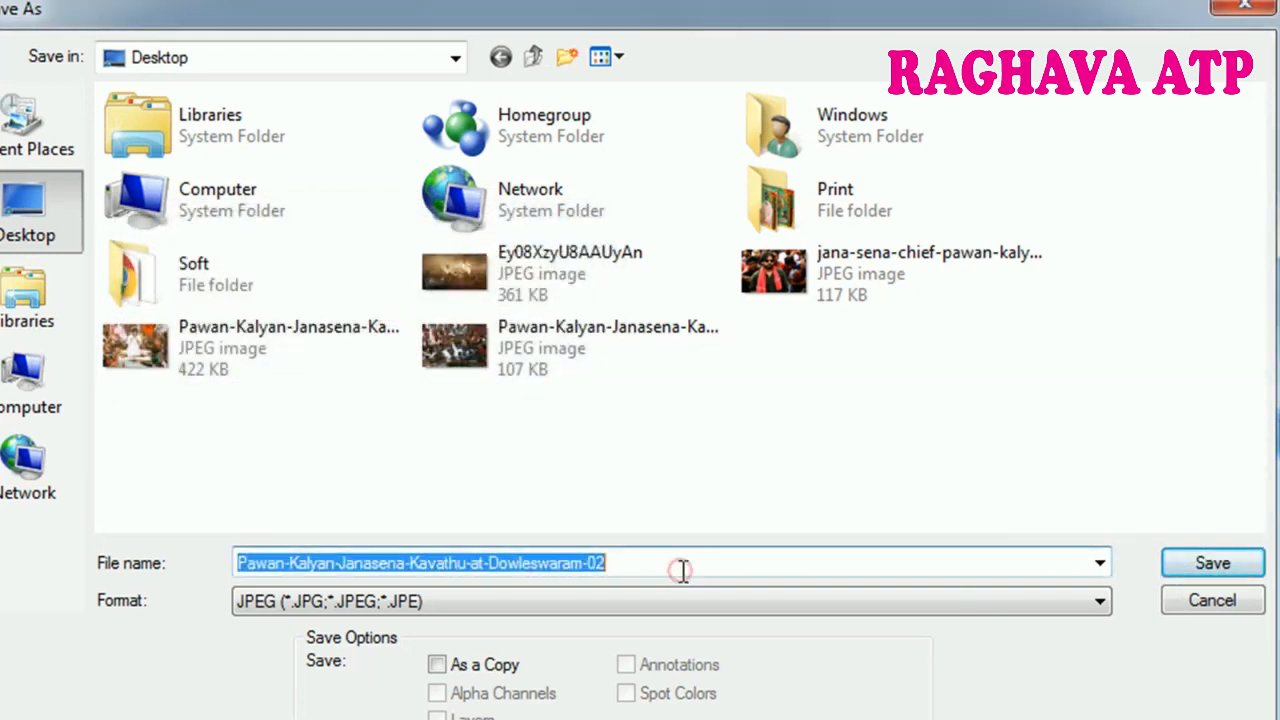
{"action": "type", "text": "New1"}
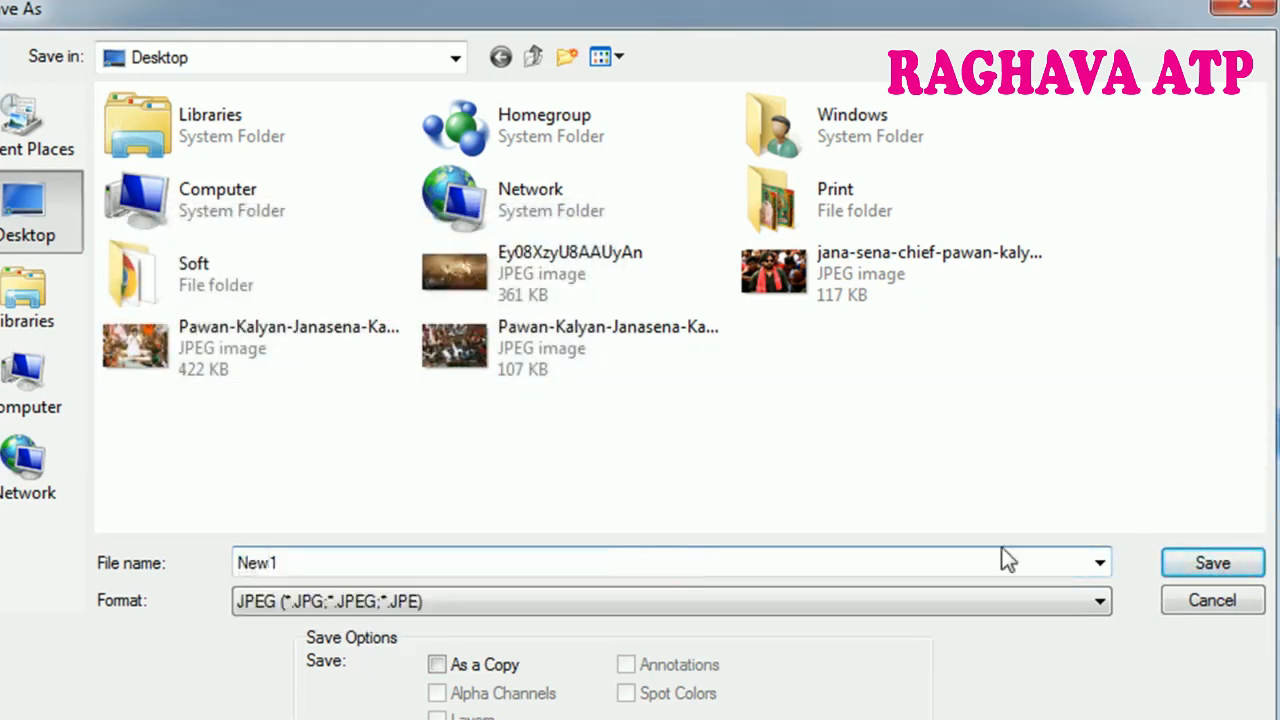
{"action": "left_click", "coordinate": [1172, 562]}
{"action": "left_click", "coordinate": [574, 300]}
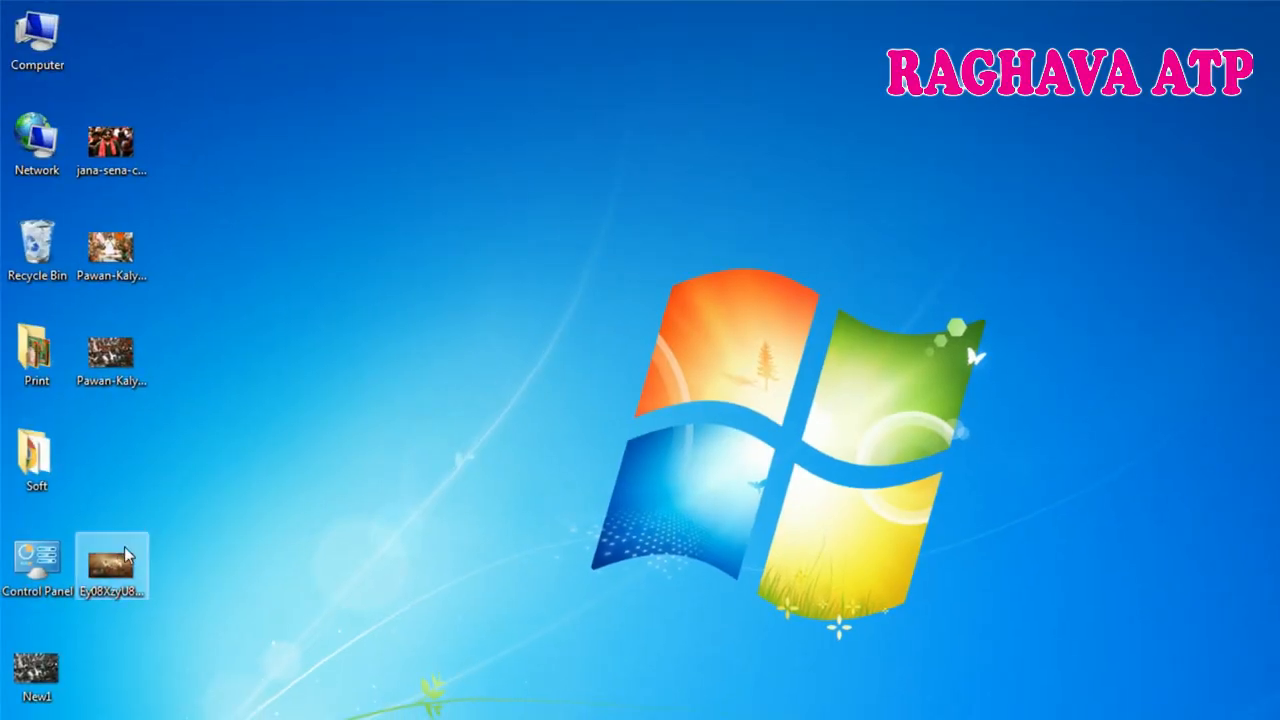
- Open the New1 image from the desktop in Windows Photo Viewer and examine the selective color effect
{"action": "double_click", "coordinate": [36, 672]}
{"action": "scroll", "coordinate": [845, 470], "scroll_direction": "up", "scroll_amount": 3}
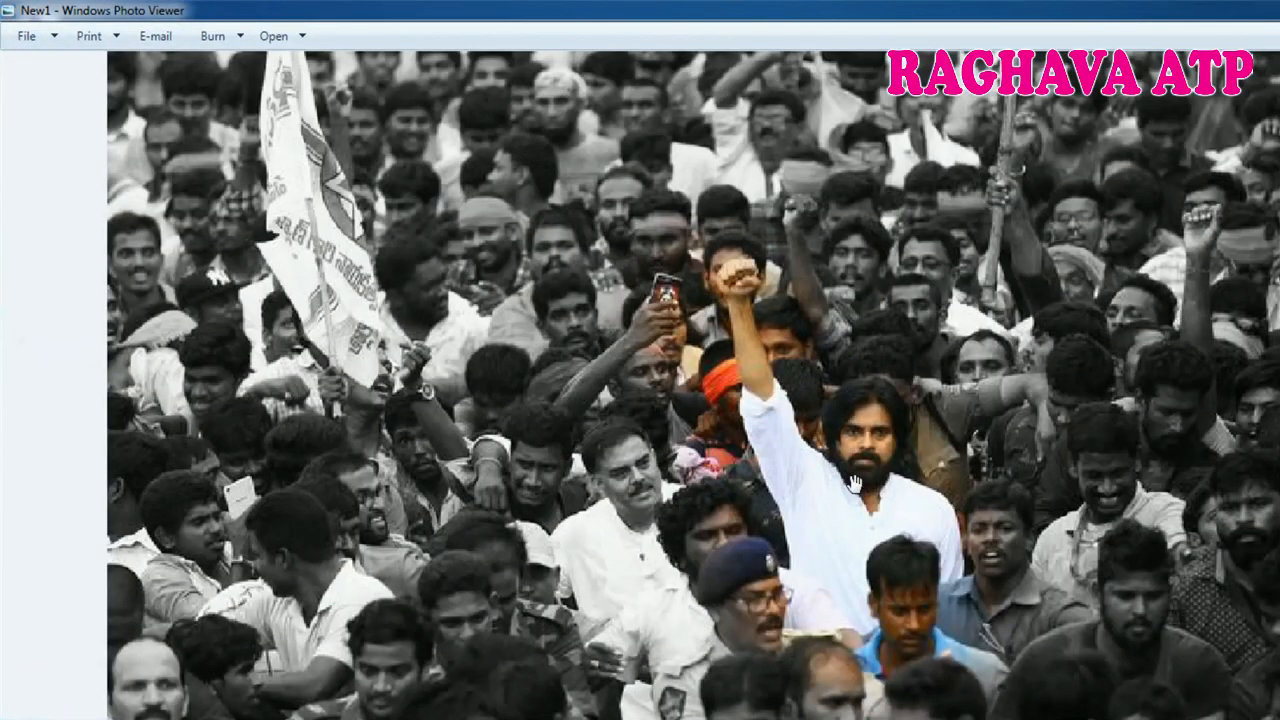
{"action": "scroll", "coordinate": [830, 460], "scroll_direction": "down", "scroll_amount": 3}
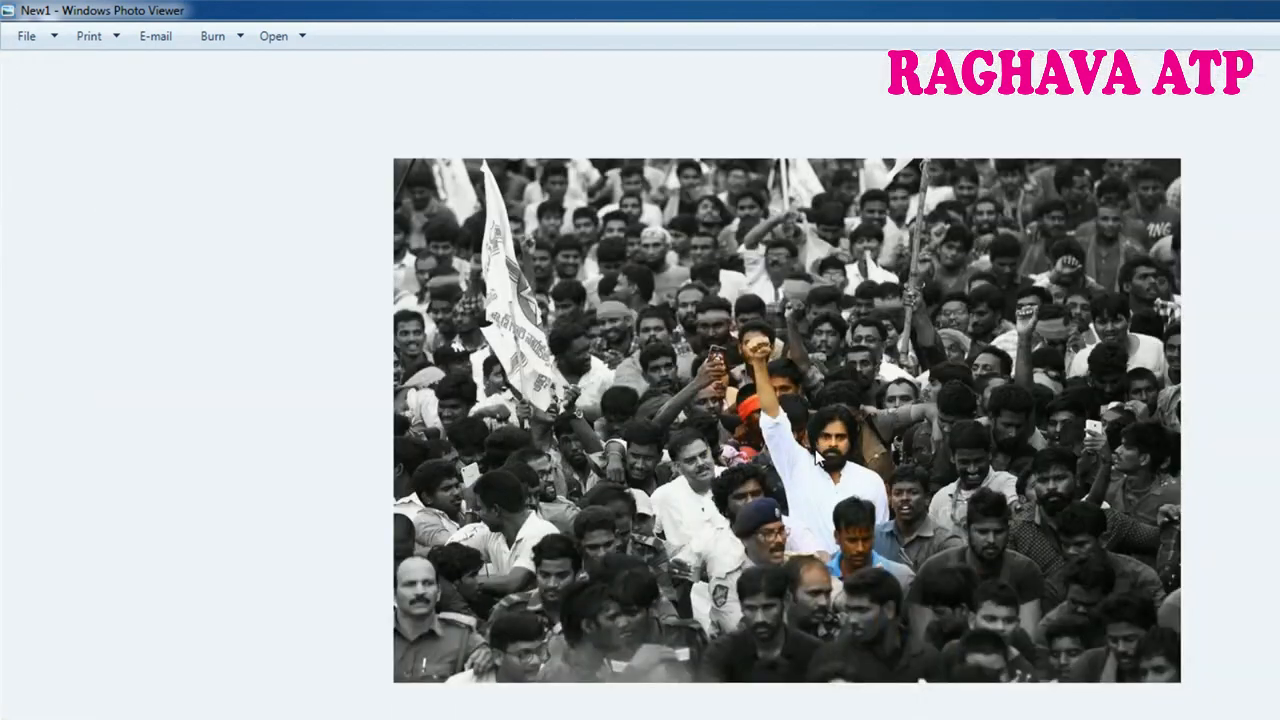